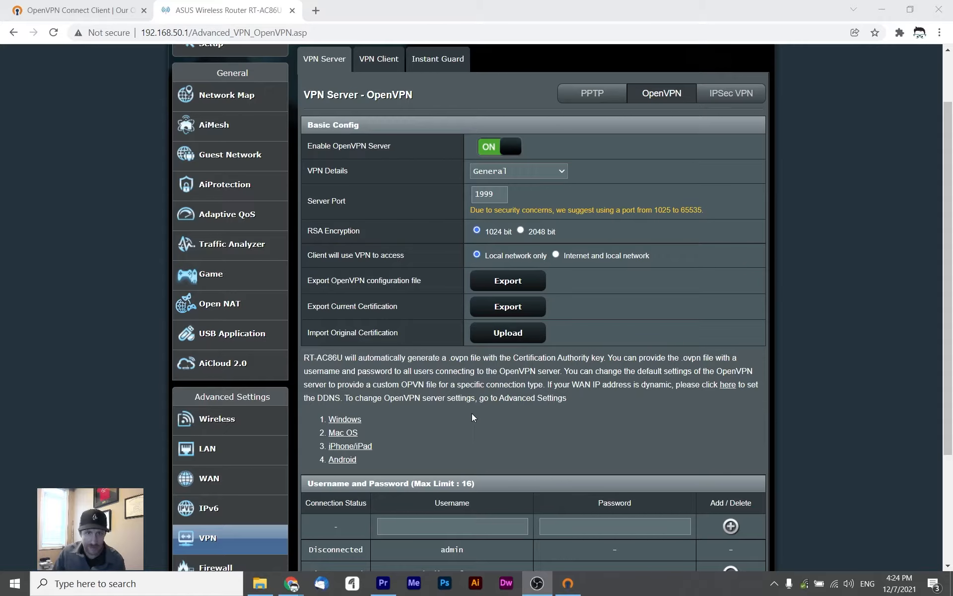
Step: Review the router's OpenVPN server settings and the list of VPN user accounts
{"action": "left_click_drag", "start_coordinate": [946, 366], "coordinate": [952, 446]}
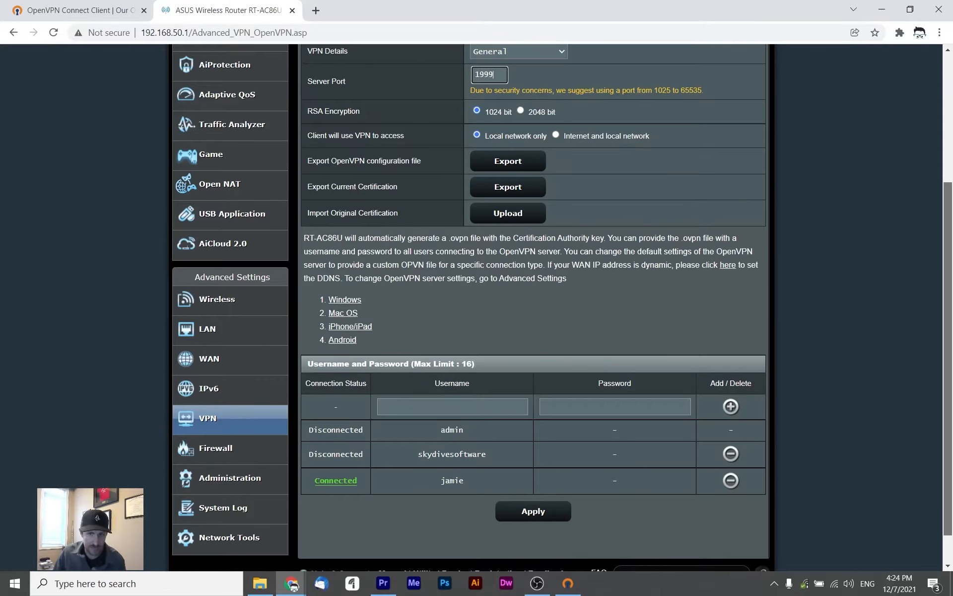
{"action": "scroll", "coordinate": [936, 408], "scroll_direction": "up", "scroll_amount": 2}
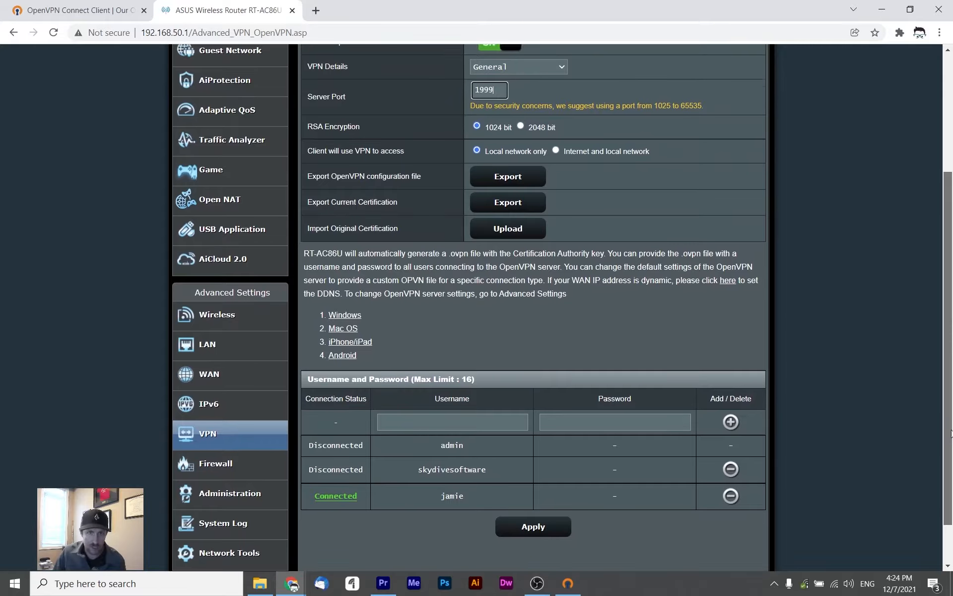
{"action": "scroll", "coordinate": [936, 407], "scroll_direction": "up", "scroll_amount": 1}
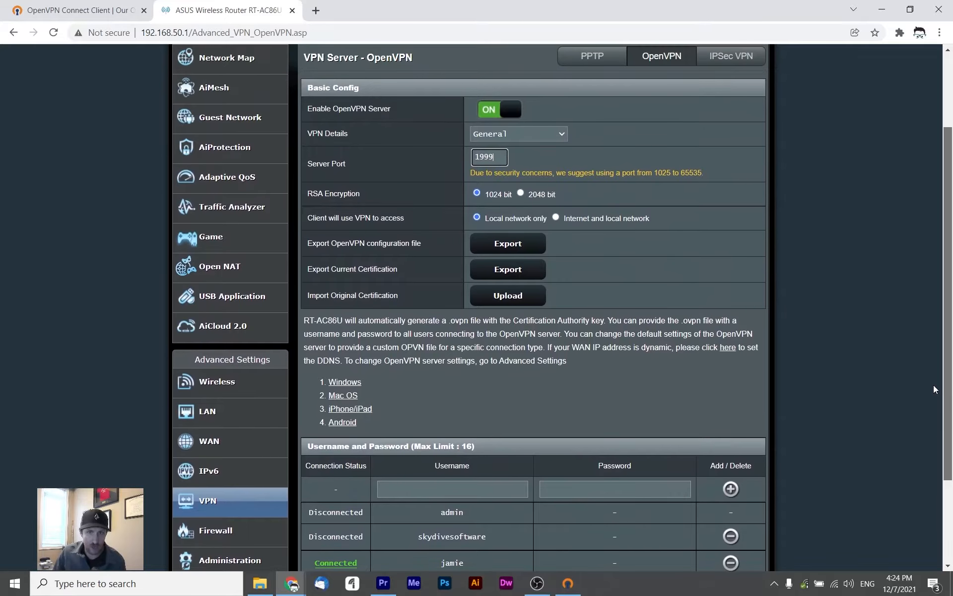
{"action": "scroll", "coordinate": [934, 422], "scroll_direction": "down", "scroll_amount": 2}
{"action": "scroll", "coordinate": [932, 429], "scroll_direction": "down", "scroll_amount": 2}
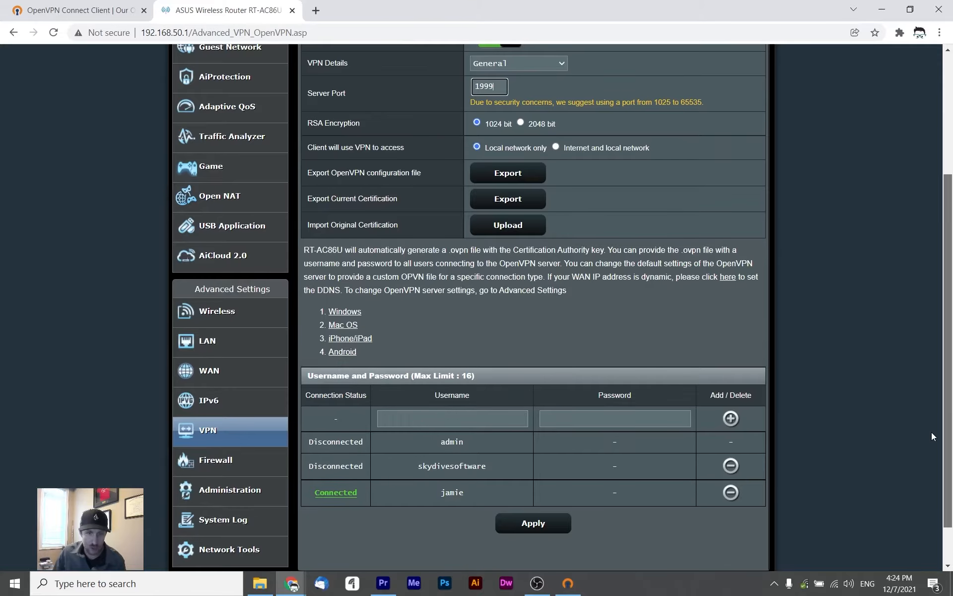
{"action": "scroll", "coordinate": [934, 417], "scroll_direction": "up", "scroll_amount": 3}
{"action": "scroll", "coordinate": [936, 392], "scroll_direction": "up", "scroll_amount": 2}
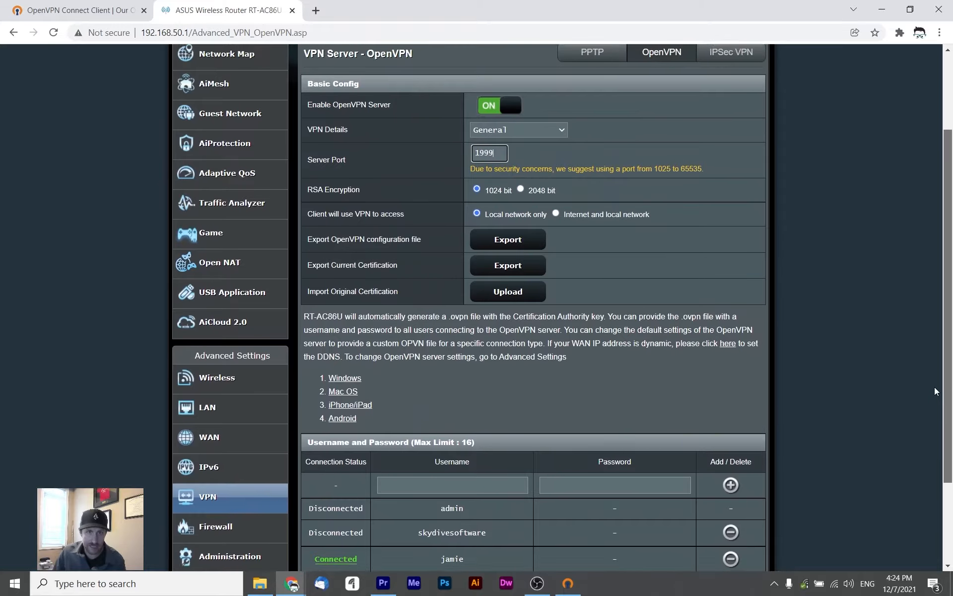
{"action": "scroll", "coordinate": [936, 372], "scroll_direction": "up", "scroll_amount": 1}
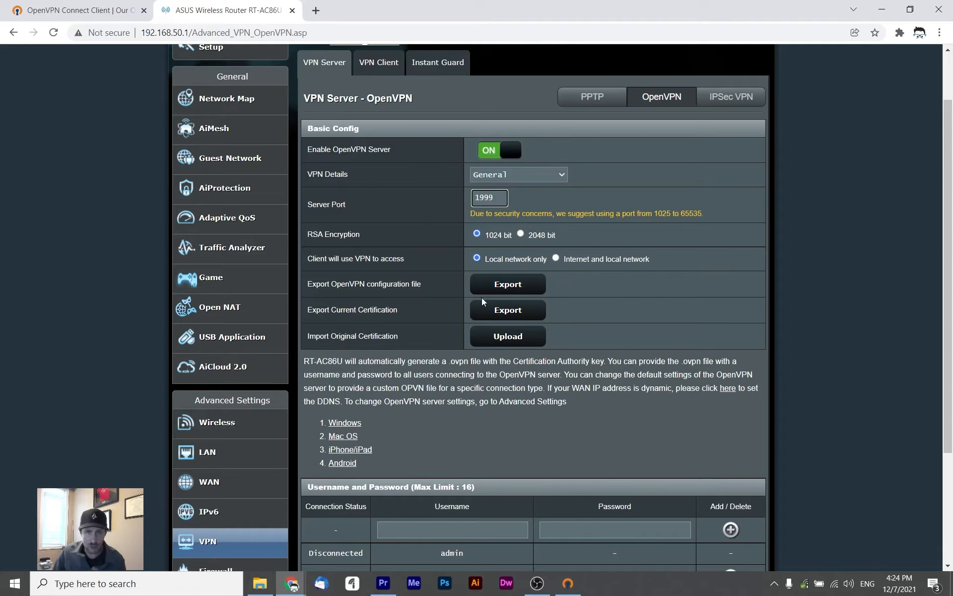
Step: Export the OpenVPN configuration file to Downloads as openvpn-skydivesoftware-2, replacing the existing file
{"action": "left_click", "coordinate": [512, 287]}
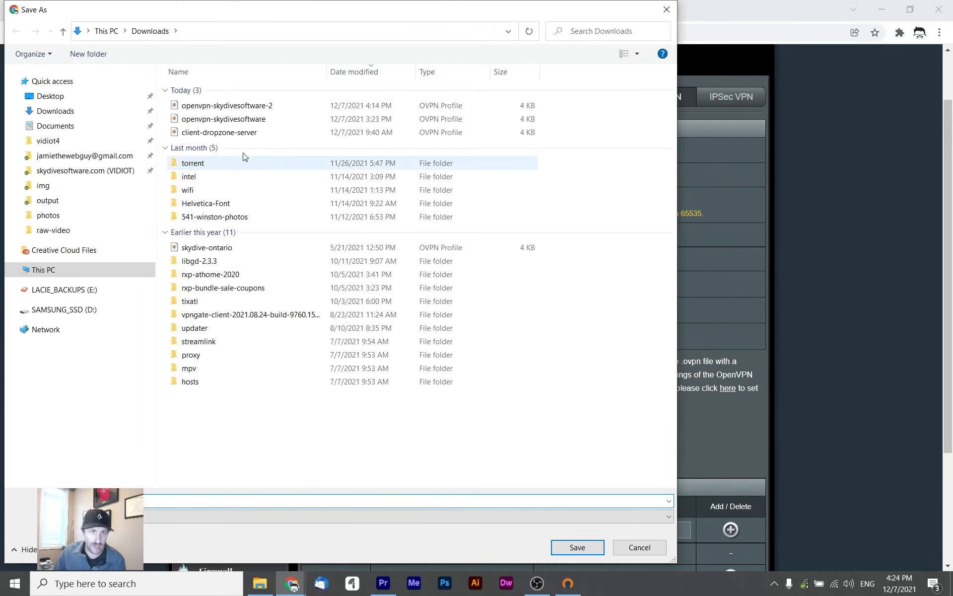
{"action": "left_click", "coordinate": [238, 107]}
{"action": "left_click", "coordinate": [578, 547]}
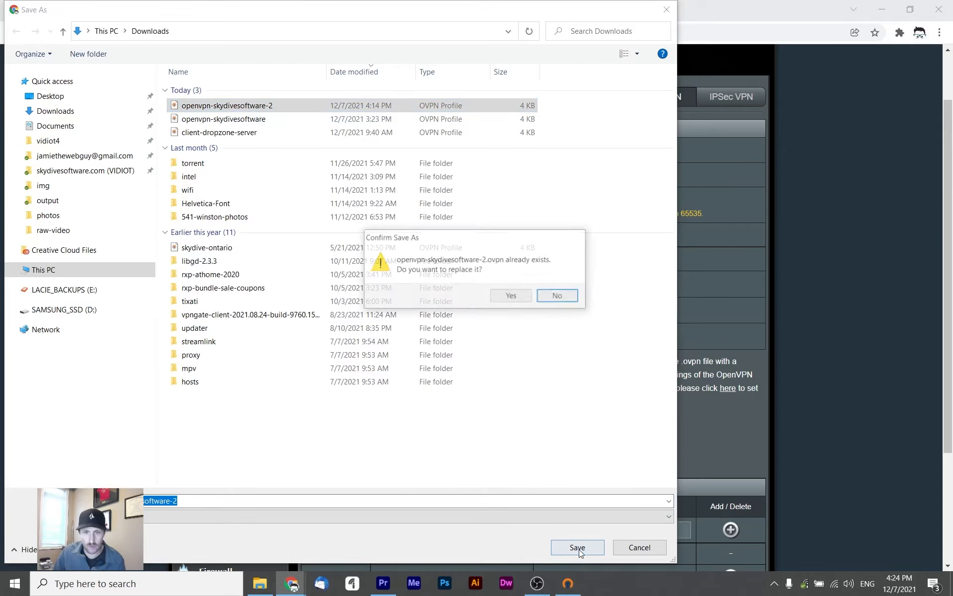
{"action": "left_click", "coordinate": [516, 297]}
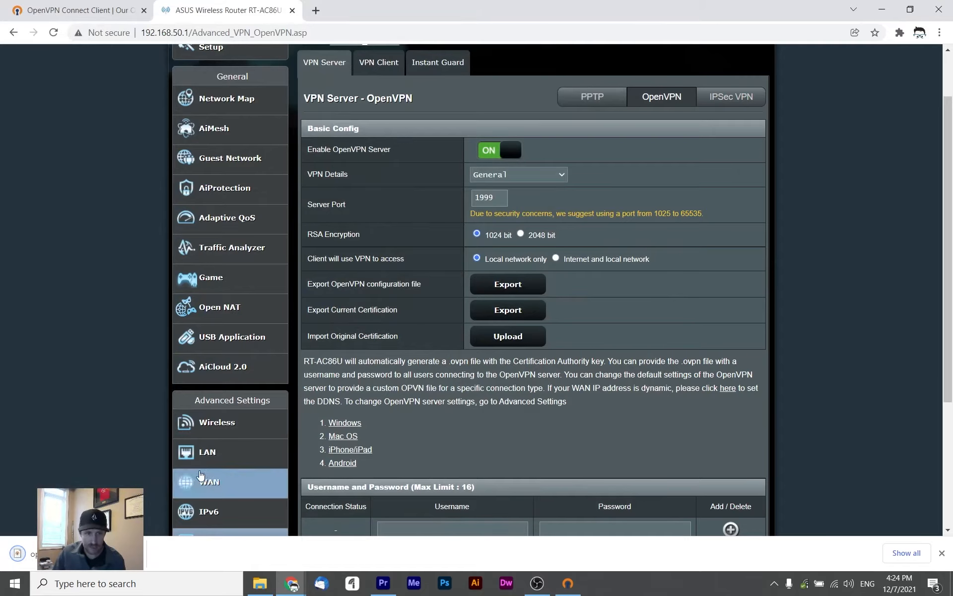
{"action": "left_click", "coordinate": [942, 553]}
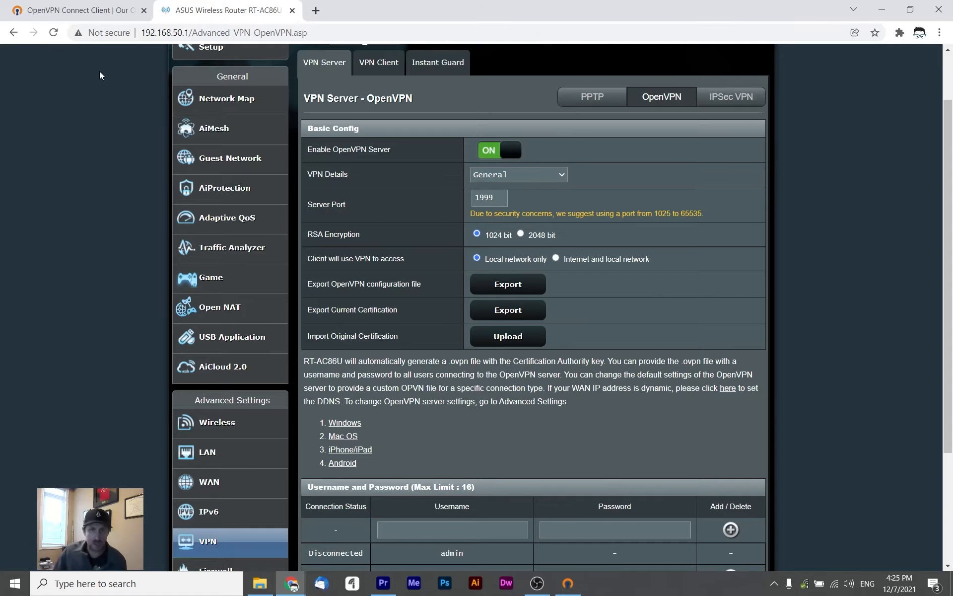
Step: Switch to OpenVPN Connect and import the openvpn-skydivesoftware profile file from the Downloads folder
{"action": "left_click", "coordinate": [70, 15]}
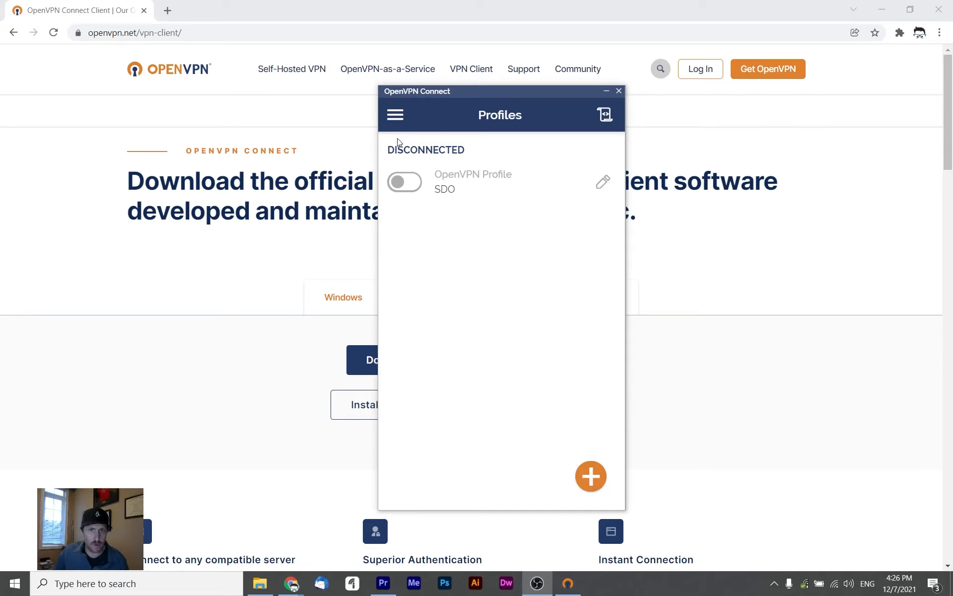
{"action": "left_click", "coordinate": [397, 116]}
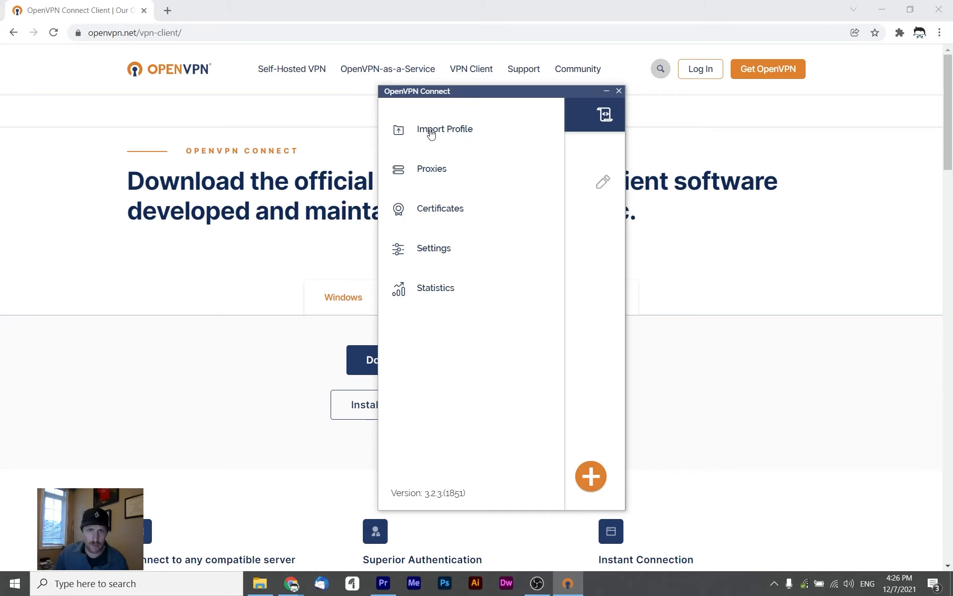
{"action": "left_click", "coordinate": [430, 133]}
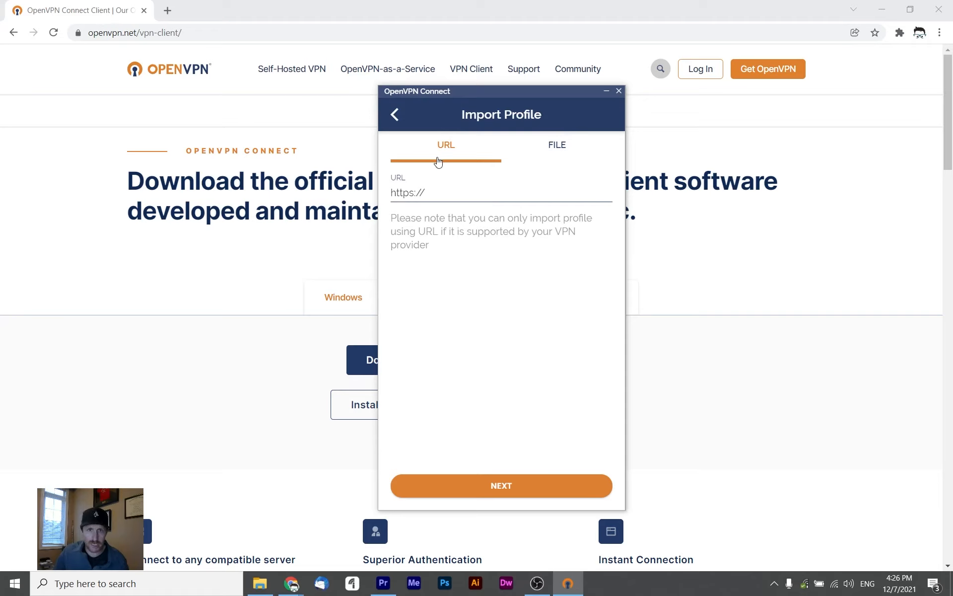
{"action": "left_click", "coordinate": [554, 149]}
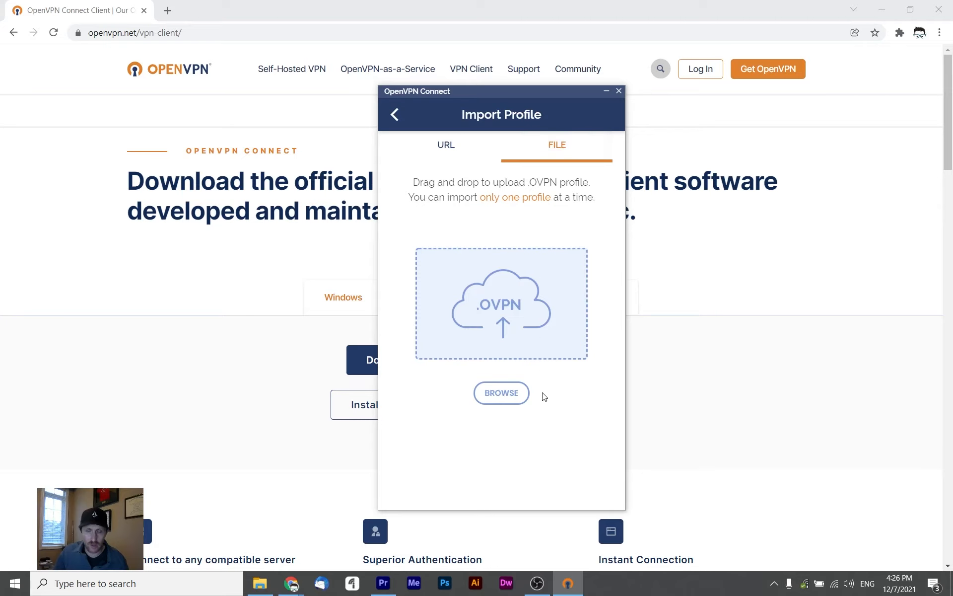
{"action": "left_click", "coordinate": [504, 395]}
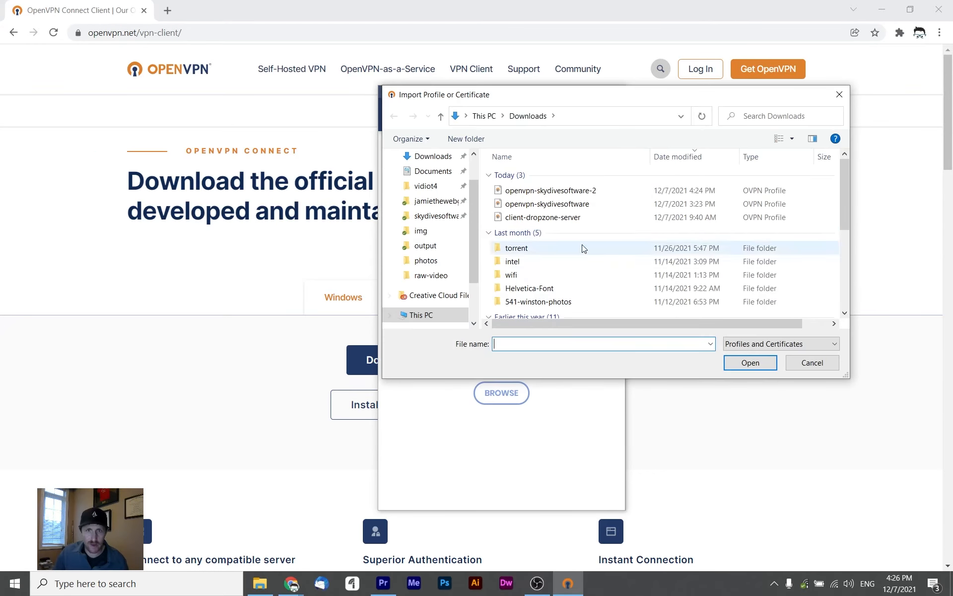
{"action": "left_click", "coordinate": [564, 190]}
{"action": "left_click", "coordinate": [574, 205]}
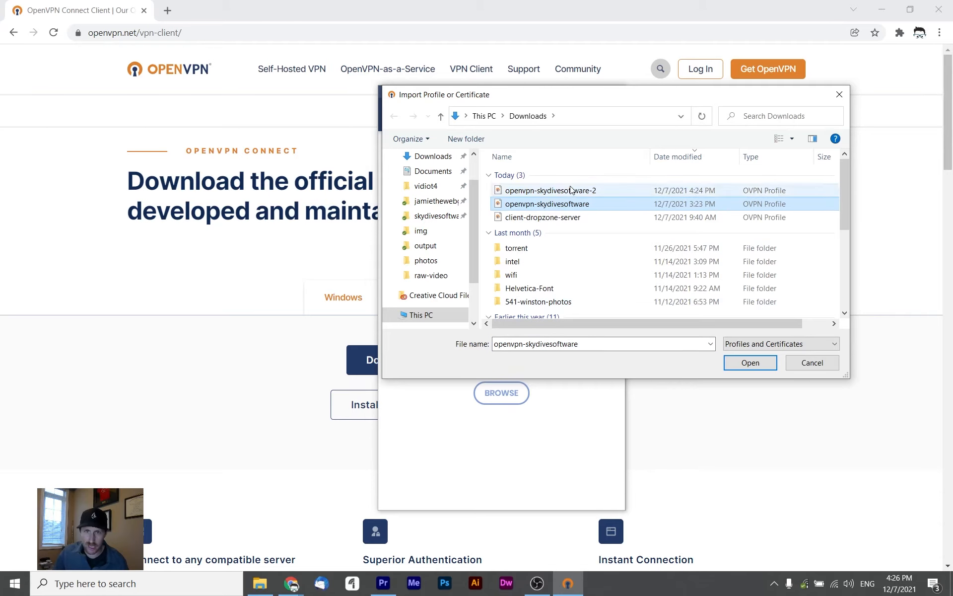
{"action": "left_click", "coordinate": [750, 363]}
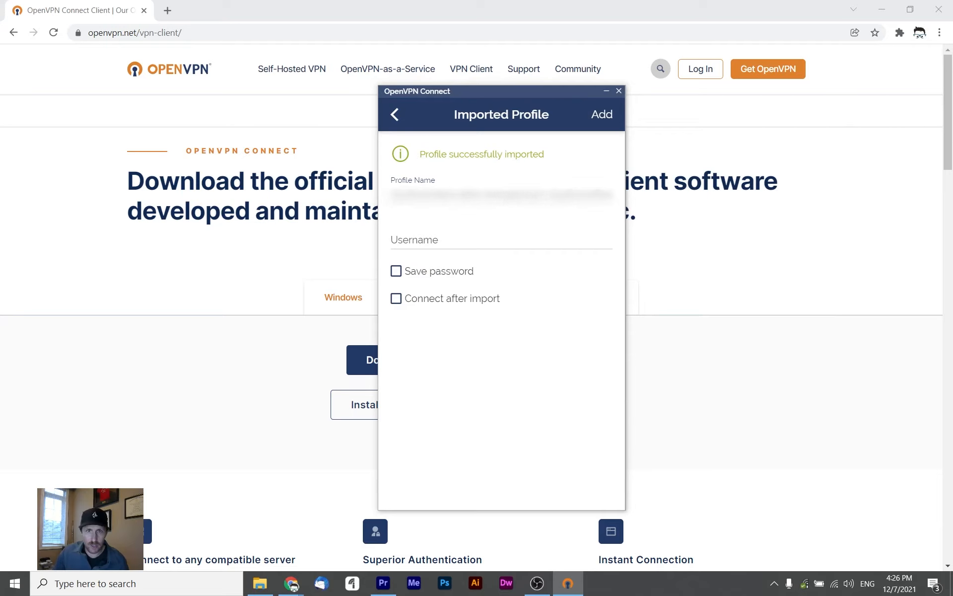
Step: Replace the imported profile's name with Dropzone VPN
{"action": "left_click_drag", "start_coordinate": [501, 196], "coordinate": [276, 203]}
{"action": "key", "text": "BackSpace"}
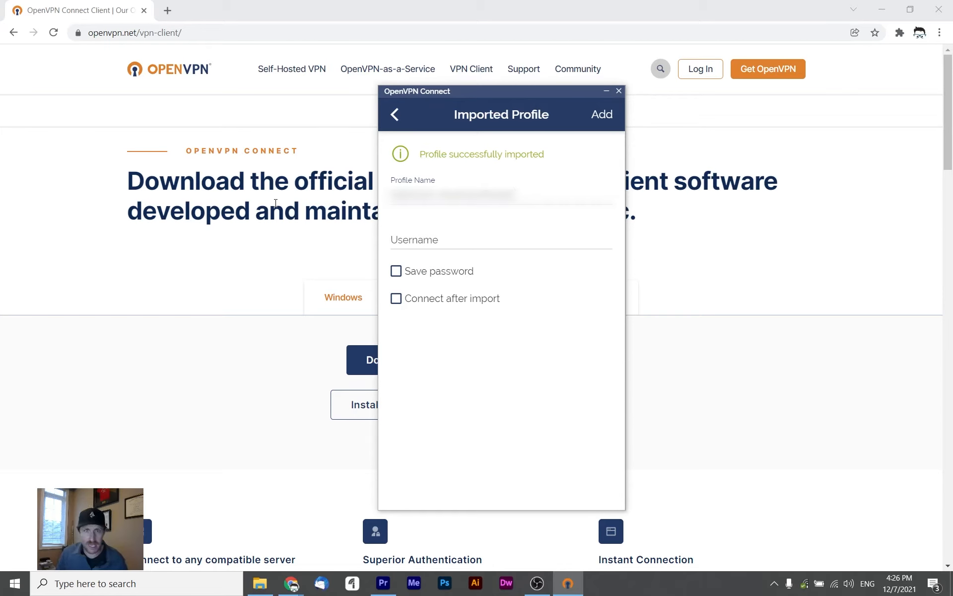
{"action": "key", "text": "shift+Left"}
{"action": "key", "text": "shift+Left"}
{"action": "key", "text": "shift+Left"}
{"action": "key", "text": "shift+Left"}
{"action": "key", "text": "shift+Left"}
{"action": "key", "text": "shift+Left"}
{"action": "key", "text": "shift+Left"}
{"action": "key", "text": "shift+Left"}
{"action": "key", "text": "shift+Left"}
{"action": "key", "text": "shift+Left"}
{"action": "key", "text": "shift+Left"}
{"action": "key", "text": "shift+Left"}
{"action": "key", "text": "shift+Left"}
{"action": "key", "text": "shift+Left"}
{"action": "key", "text": "shift+Left"}
{"action": "key", "text": "shift+Left"}
{"action": "key", "text": "shift+Left"}
{"action": "key", "text": "shift+Left"}
{"action": "key", "text": "shift+Left"}
{"action": "key", "text": "shift+Left"}
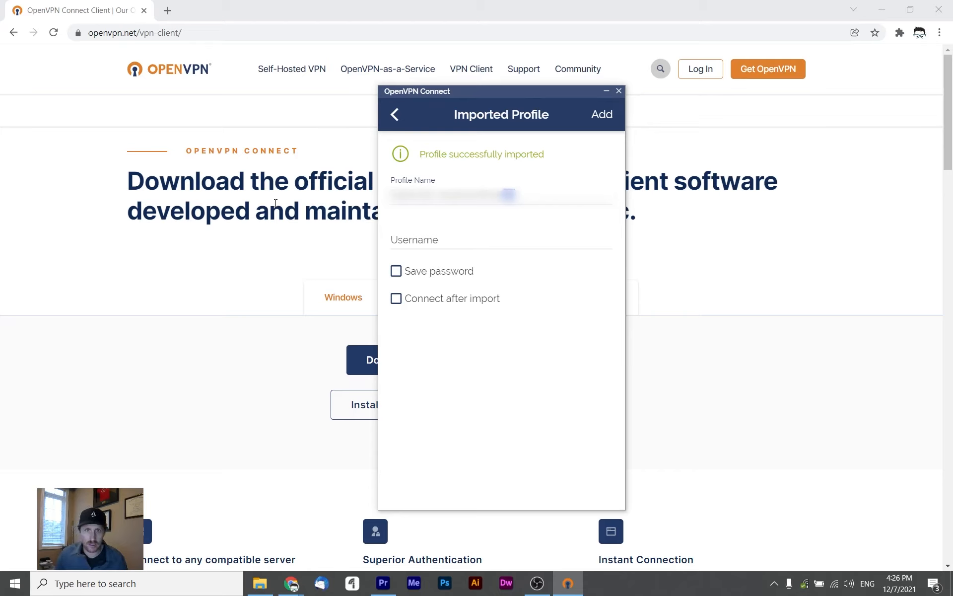
{"action": "type", "text": "equence VPN"}
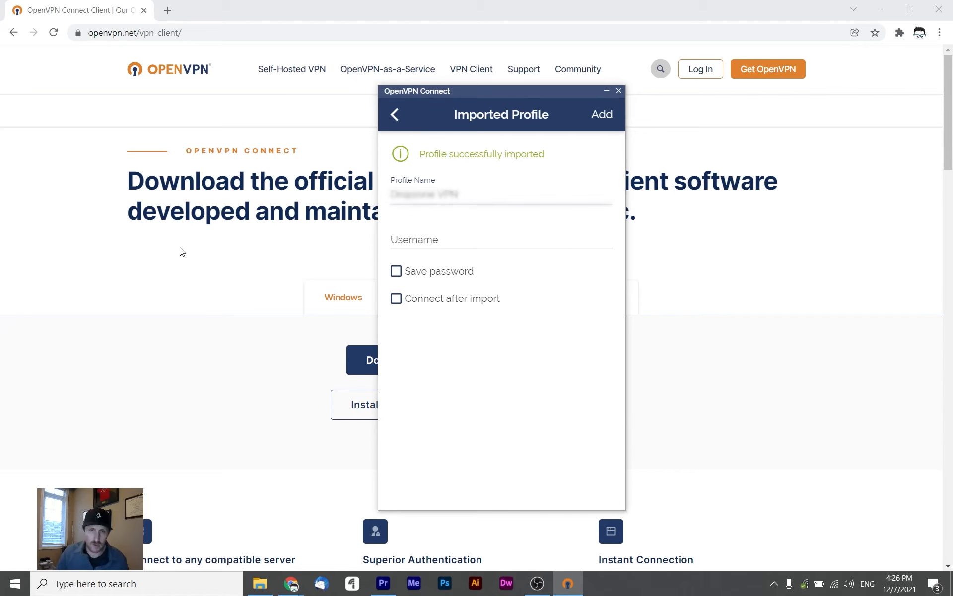
Step: Enter the username skydivesoftware for the profile, enable saving the password and enter the account password
{"action": "left_click", "coordinate": [469, 242]}
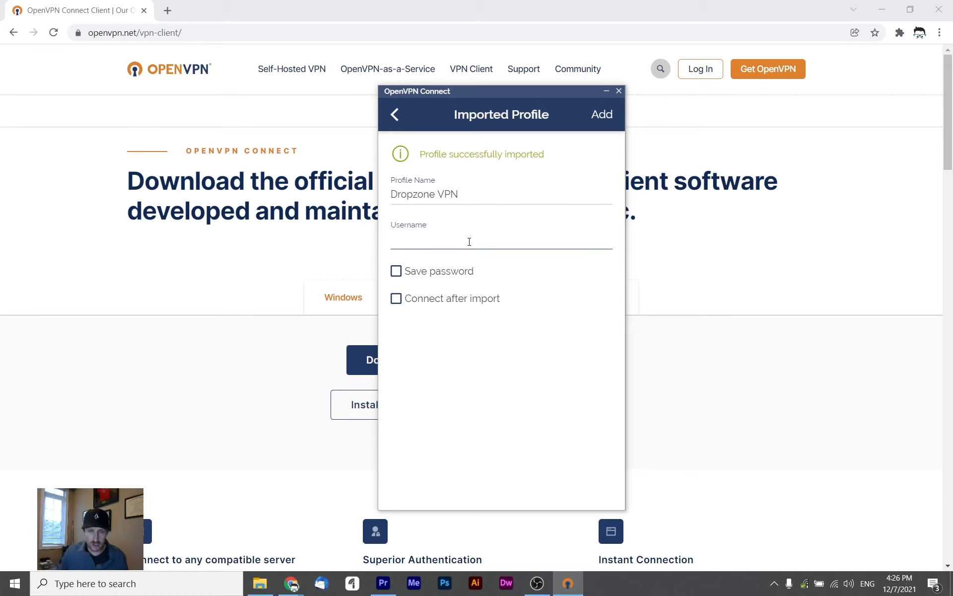
{"action": "type", "text": "skydives"}
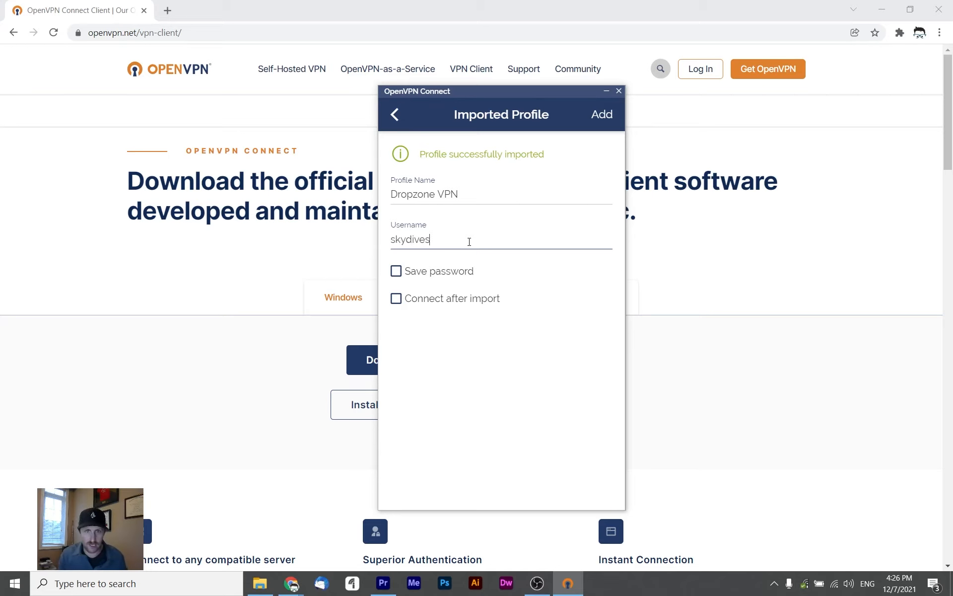
{"action": "type", "text": "oftware"}
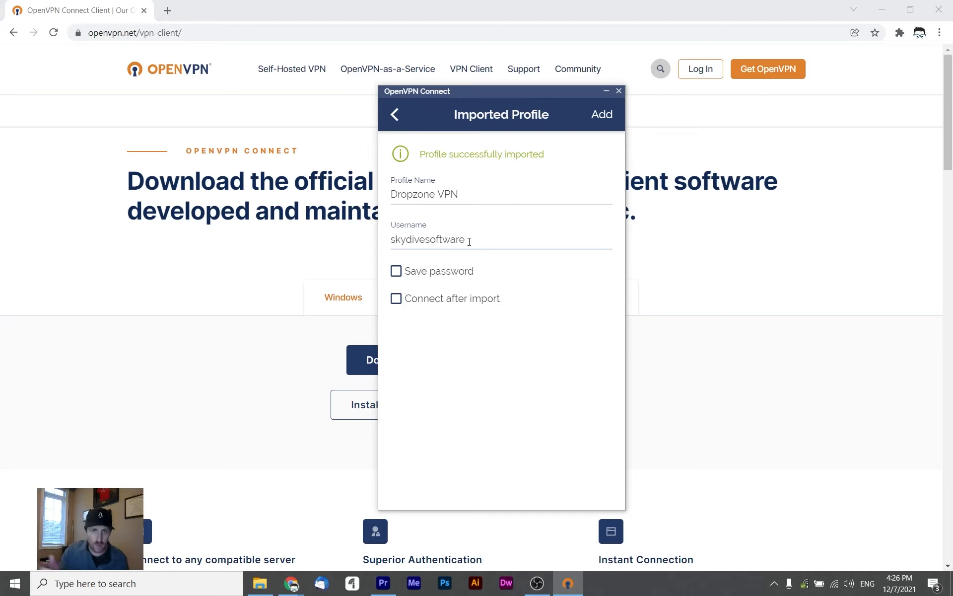
{"action": "left_click", "coordinate": [396, 272]}
{"action": "left_click", "coordinate": [436, 308]}
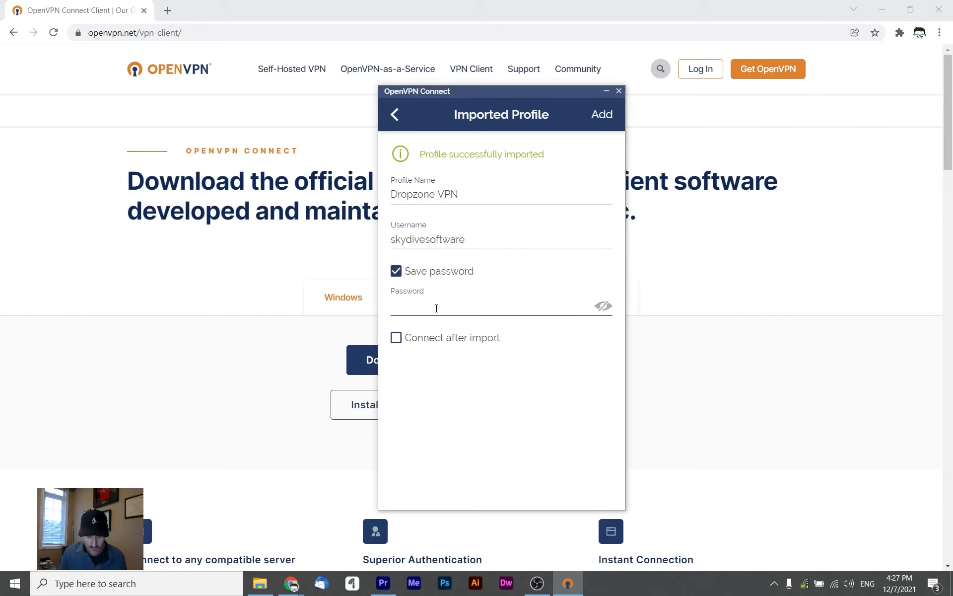
{"action": "type", "text": "•"}
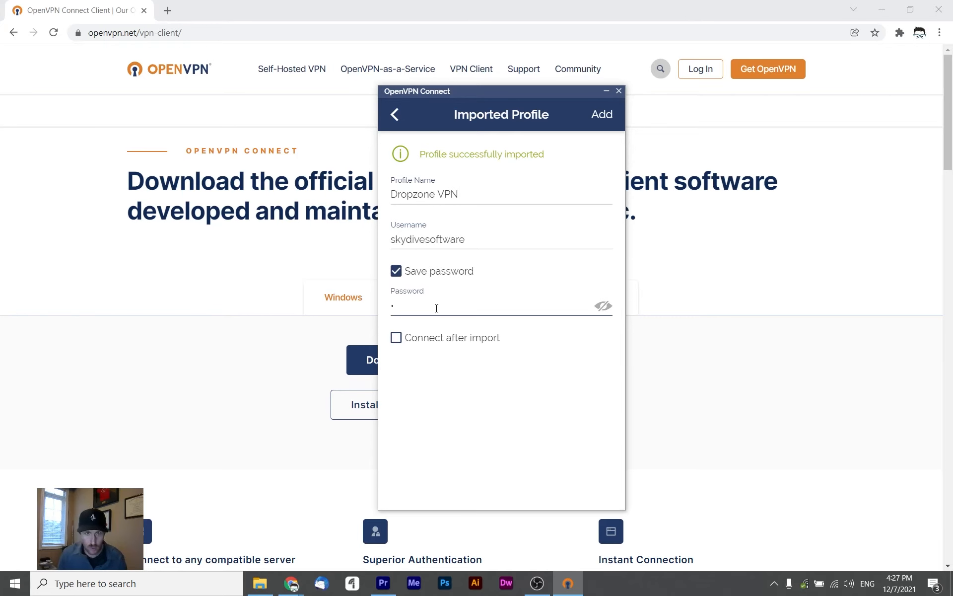
{"action": "type", "text": "•••••••••"}
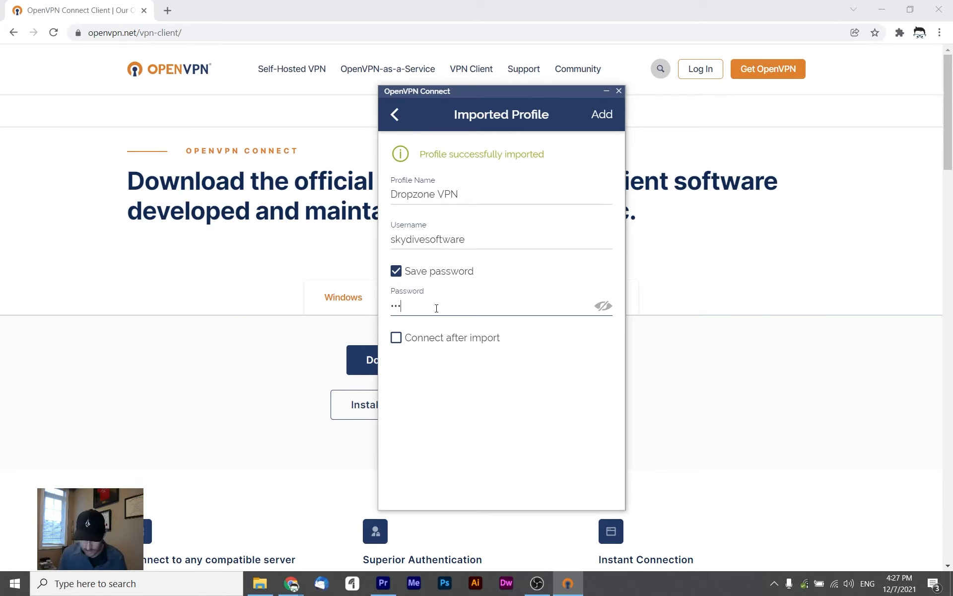
{"action": "type", "text": "••"}
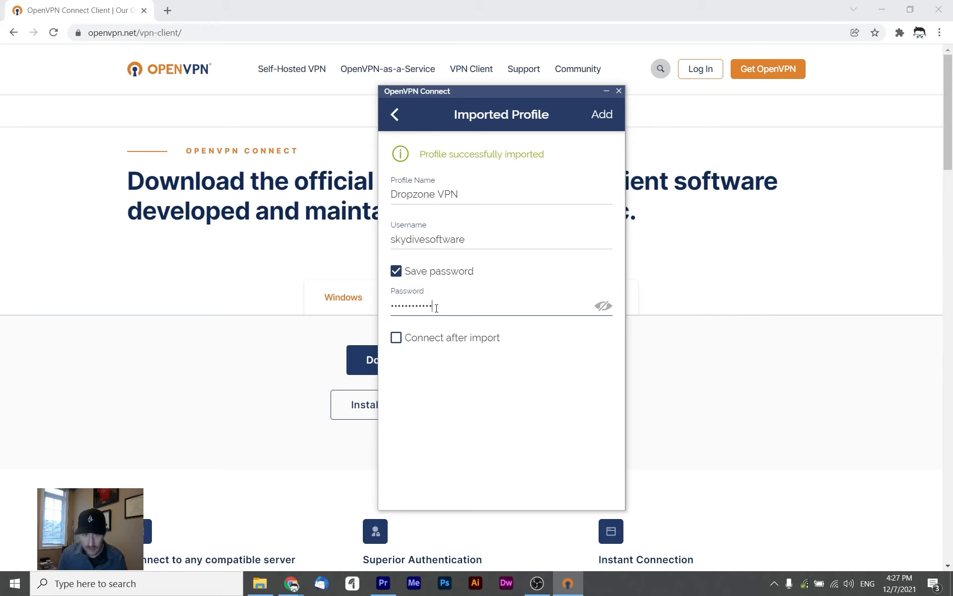
Step: Enable connecting after import and add the Dropzone VPN profile
{"action": "left_click", "coordinate": [395, 338]}
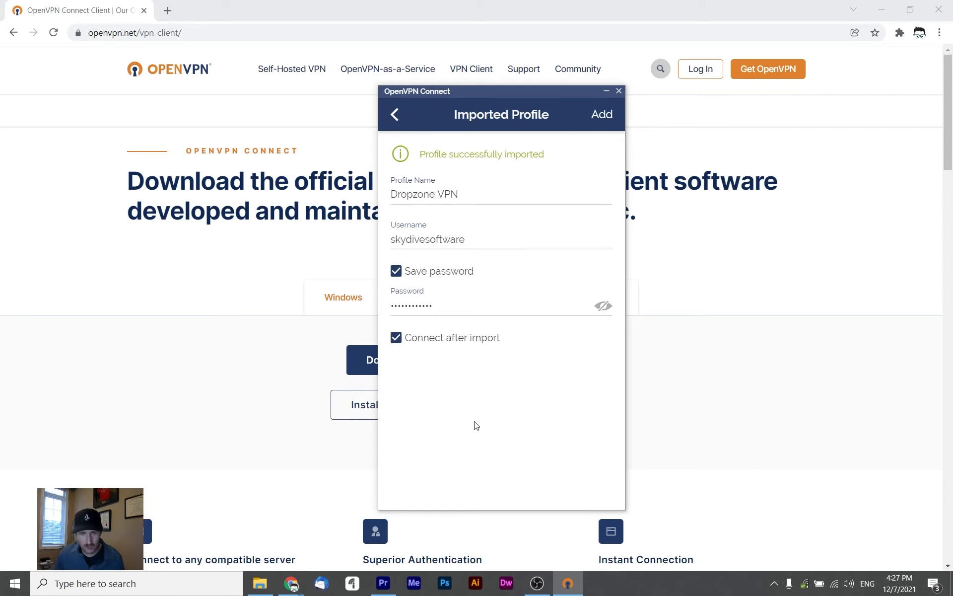
{"action": "left_click", "coordinate": [396, 339]}
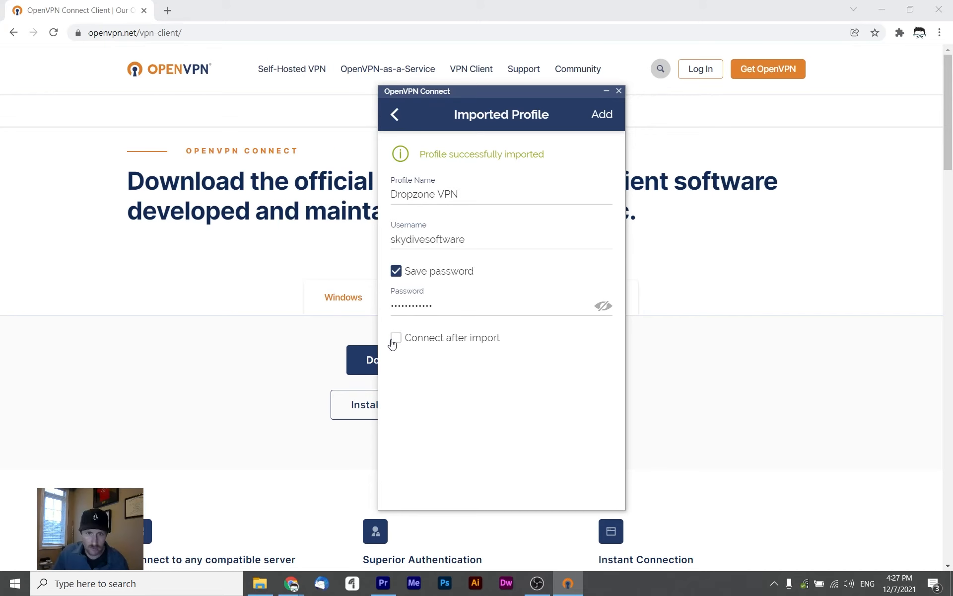
{"action": "left_click", "coordinate": [393, 341]}
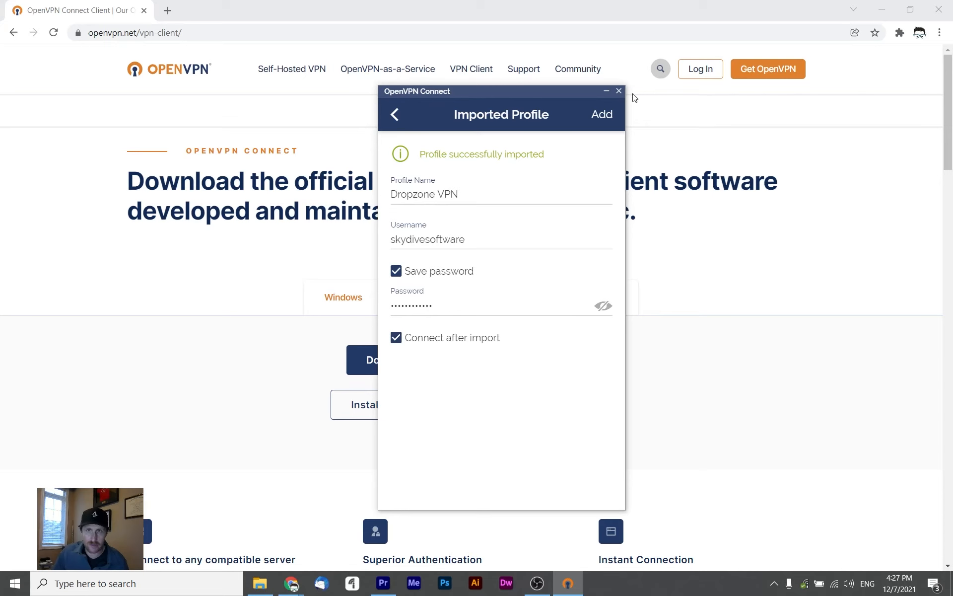
{"action": "left_click", "coordinate": [605, 115]}
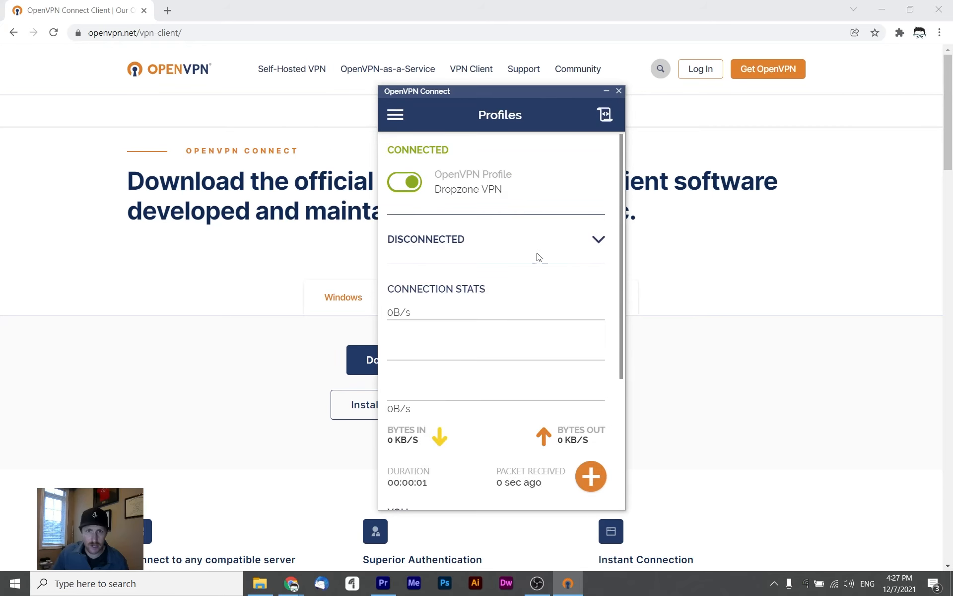